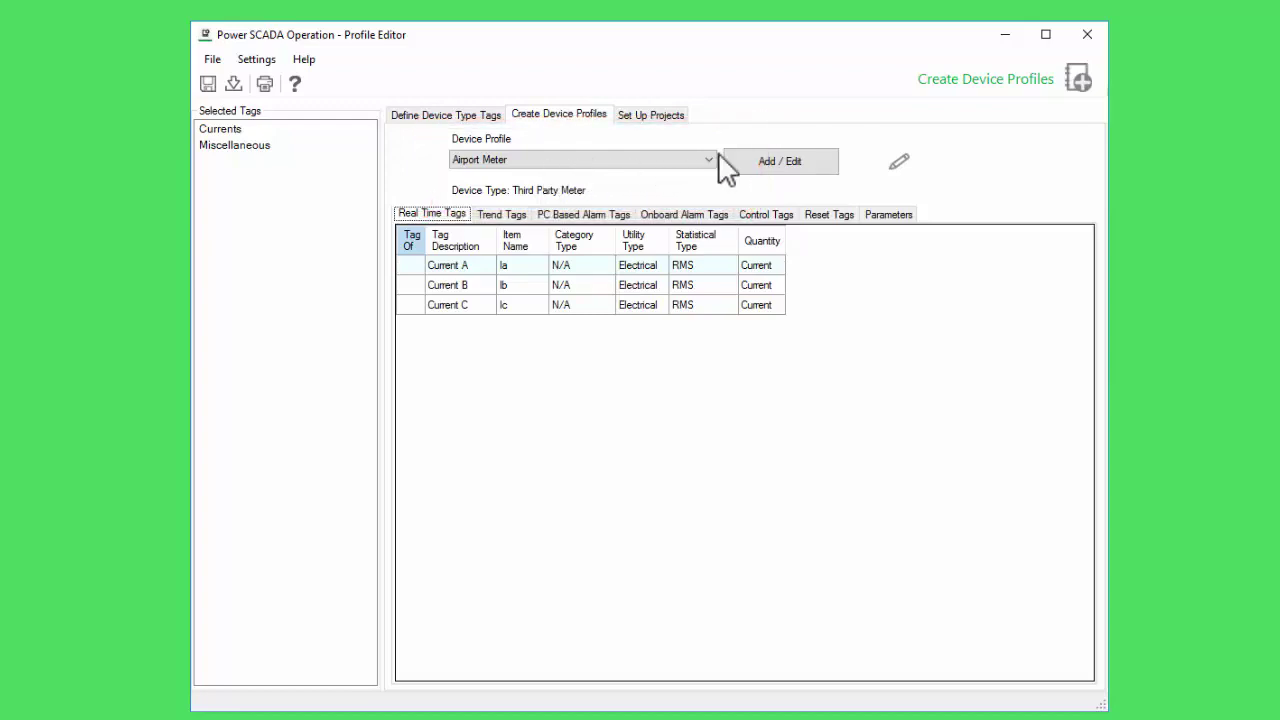
Edit the existing Airport Meter device profile to enable a PC based alarm for Breaker Status - Closed, closing the wizard on finish.
{"action": "left_click", "coordinate": [784, 158]}
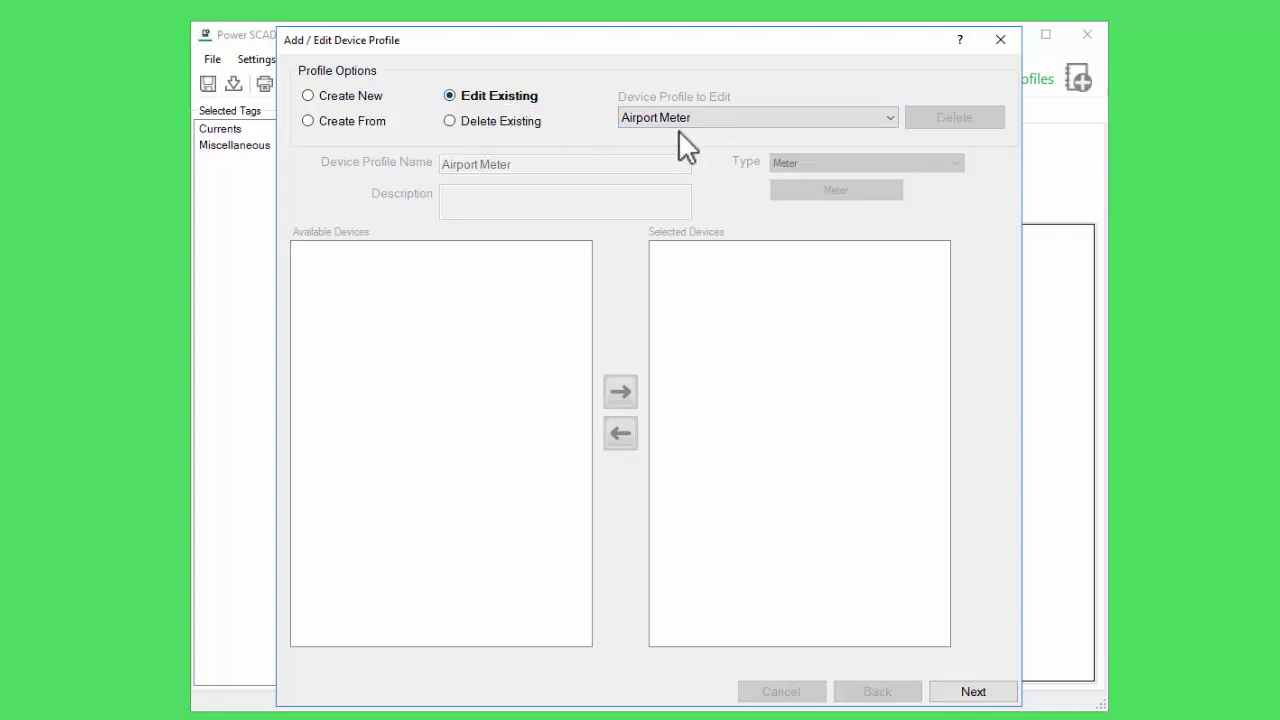
{"action": "left_click", "coordinate": [975, 695]}
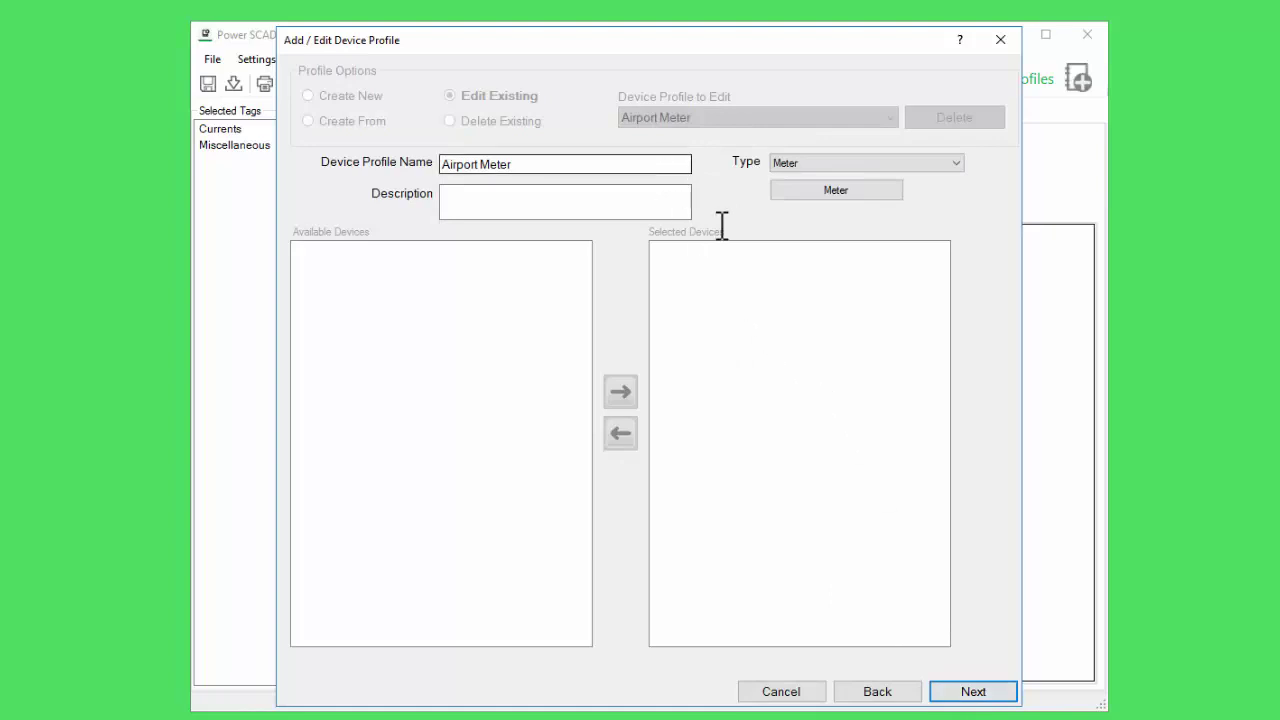
{"action": "left_click", "coordinate": [973, 691]}
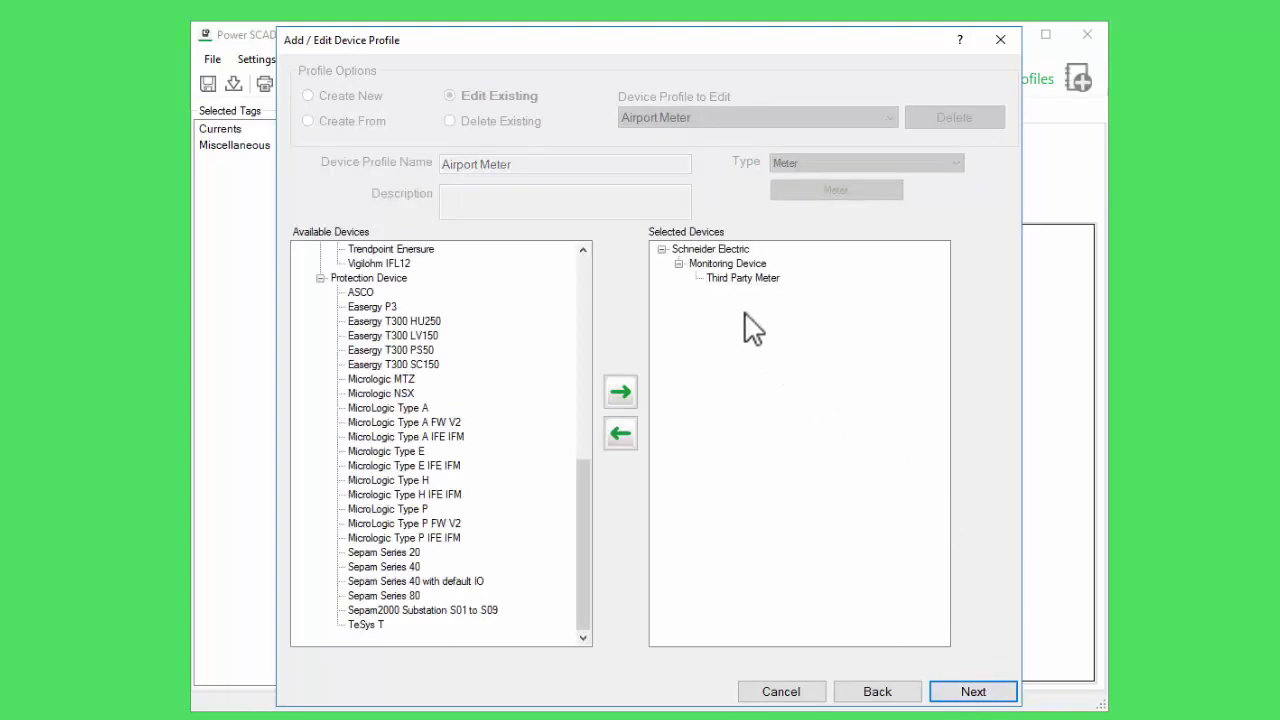
{"action": "left_click", "coordinate": [973, 692]}
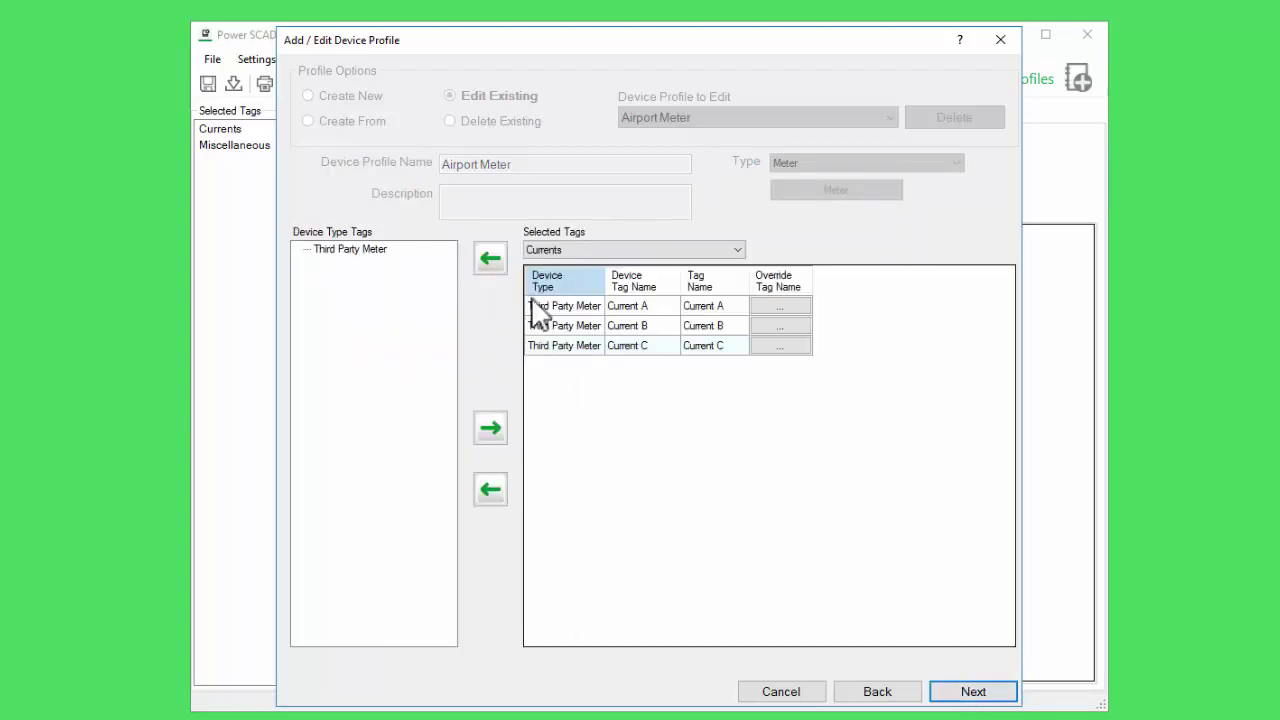
{"action": "left_click", "coordinate": [995, 691]}
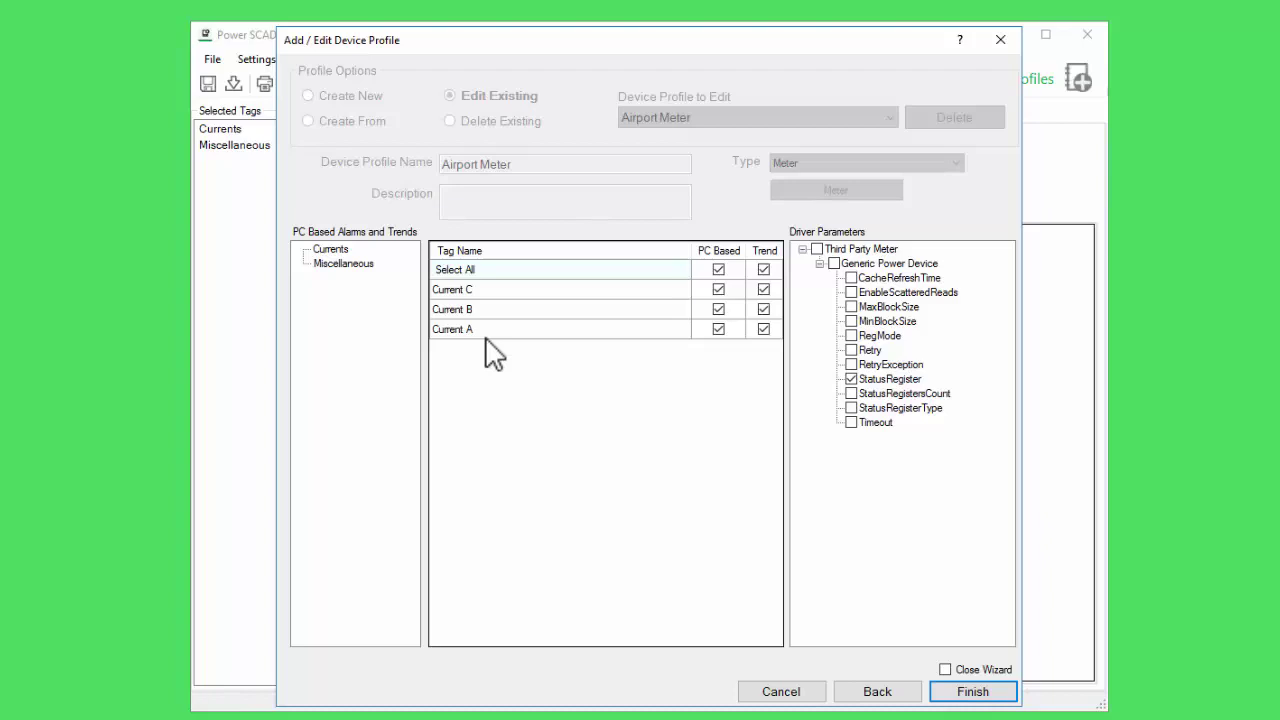
{"action": "left_click", "coordinate": [358, 270]}
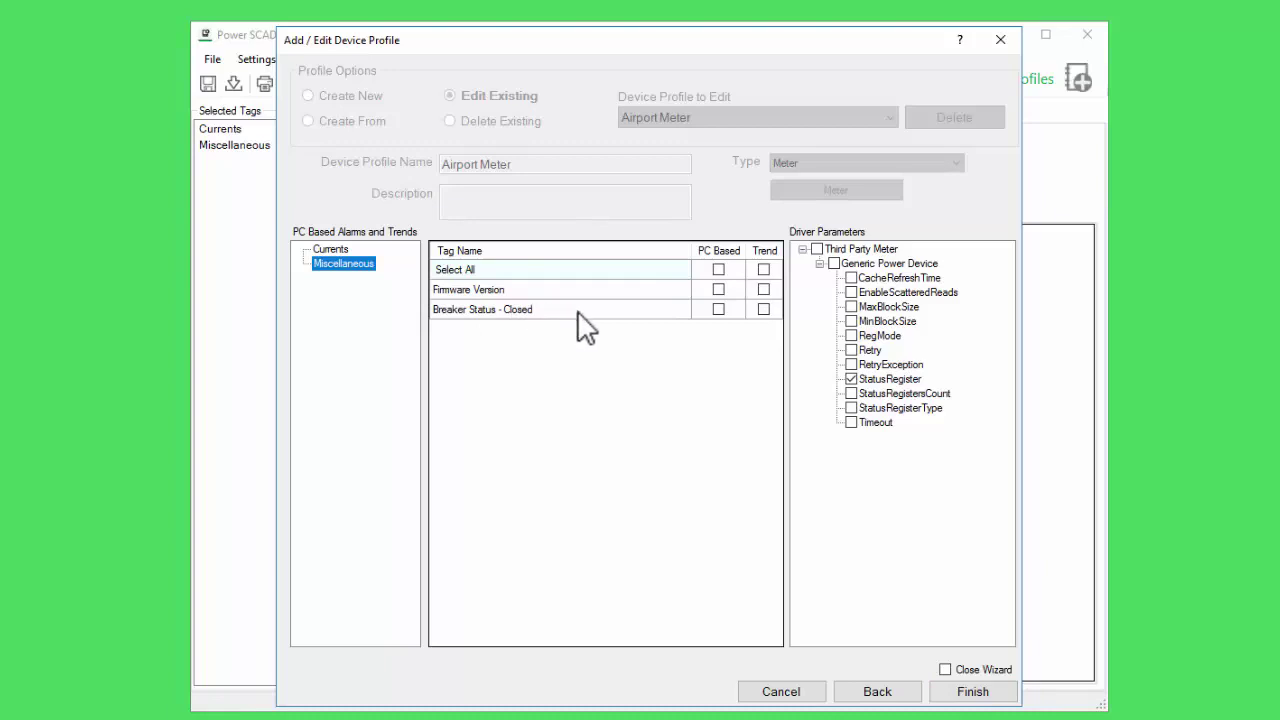
{"action": "left_click", "coordinate": [716, 309]}
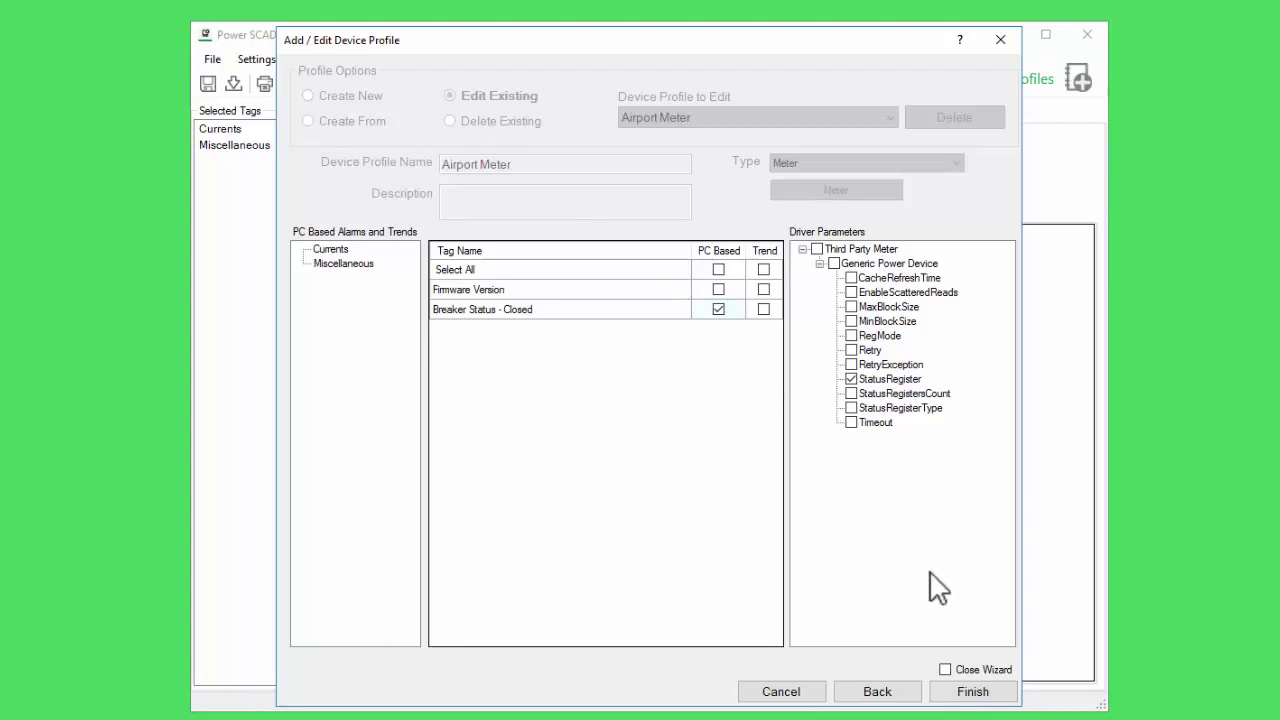
{"action": "left_click", "coordinate": [946, 669]}
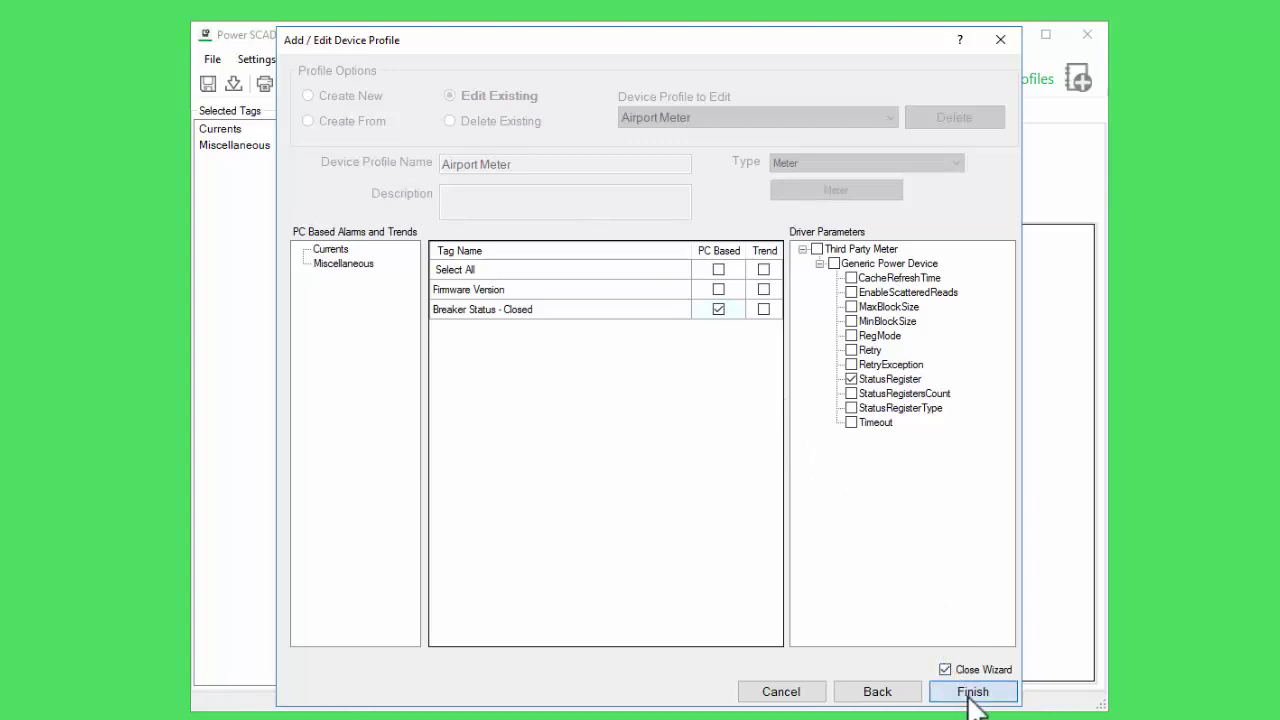
{"action": "left_click", "coordinate": [972, 692]}
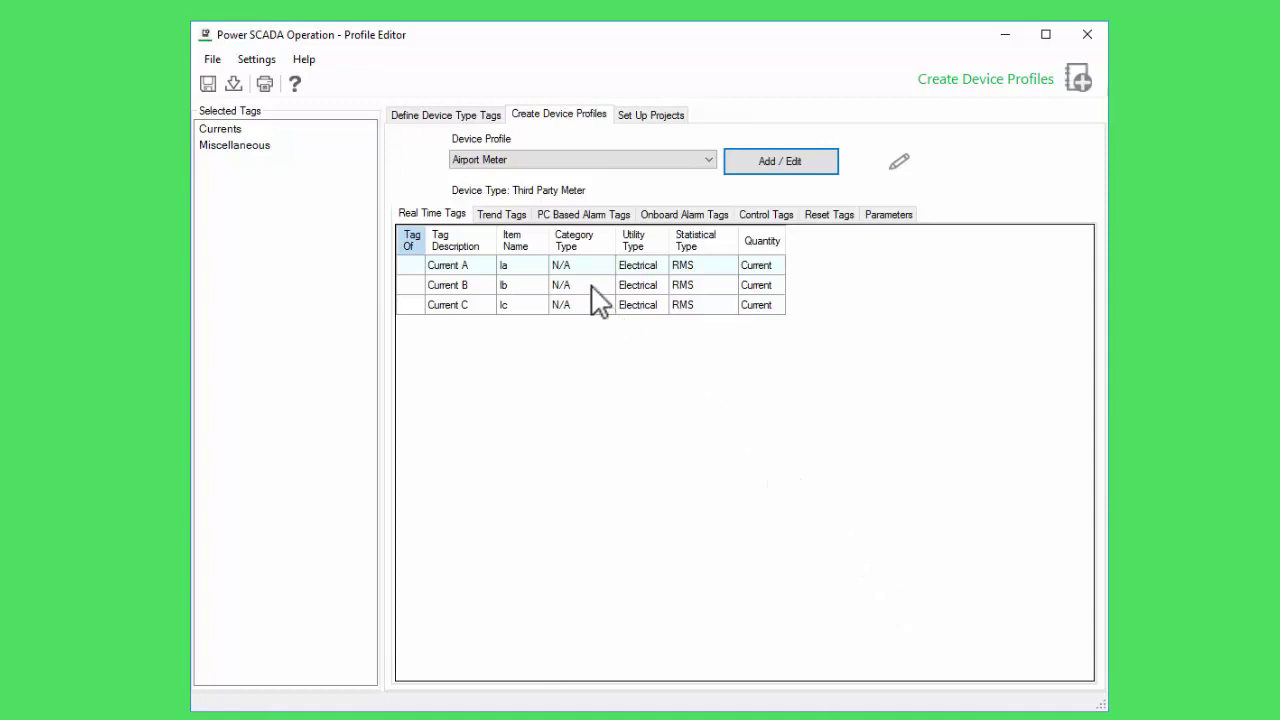
Examine the profile's PC based alarm tags and the alarm level options available for Current A.
{"action": "left_click", "coordinate": [558, 214]}
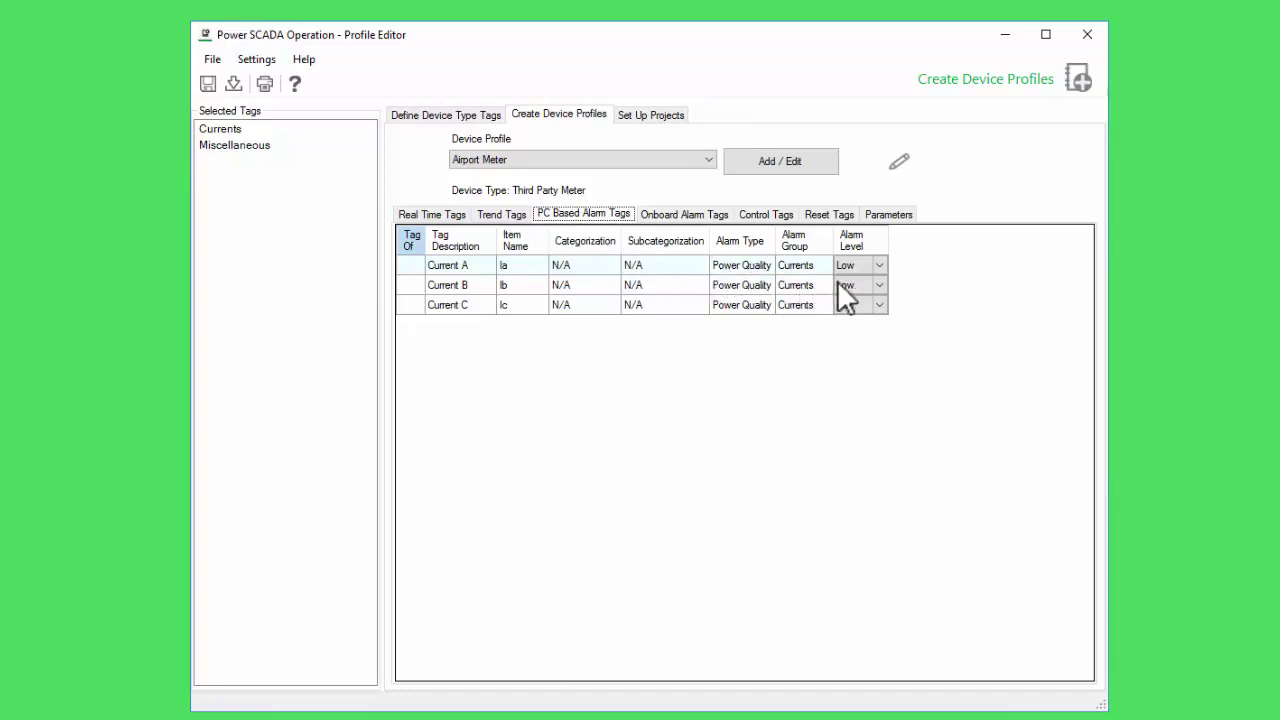
{"action": "left_click", "coordinate": [879, 269]}
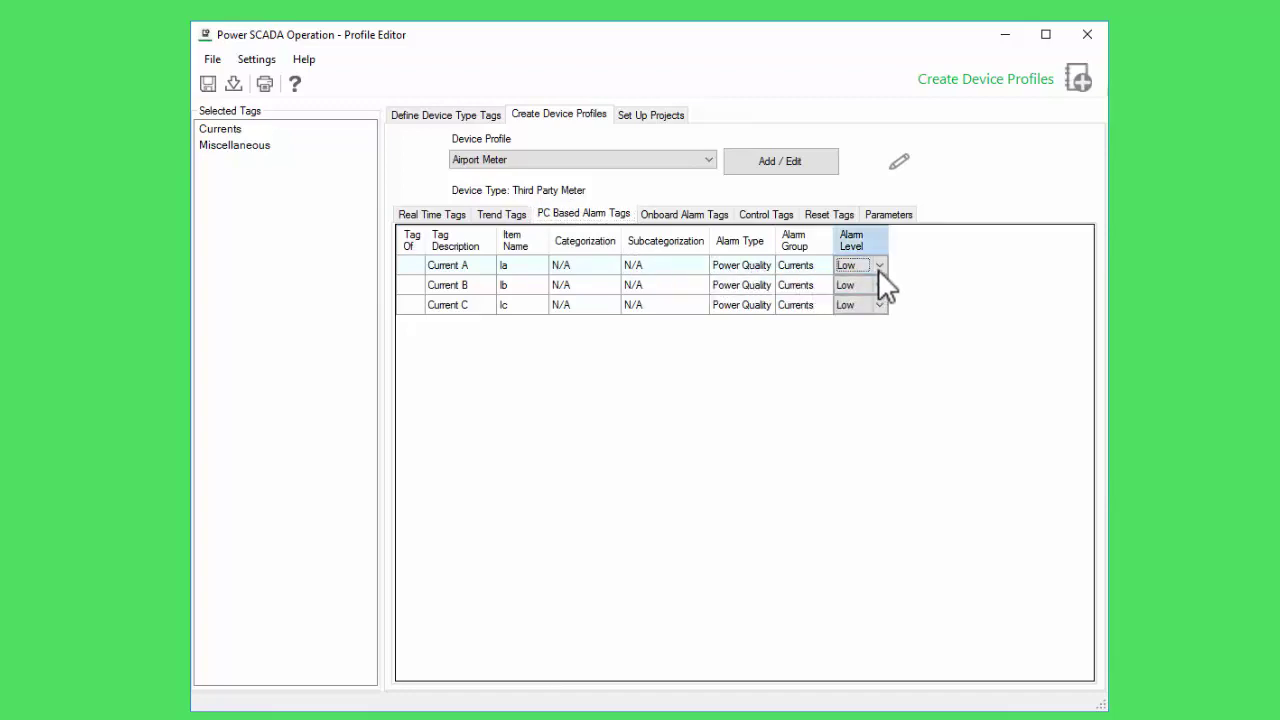
{"action": "left_click", "coordinate": [879, 269]}
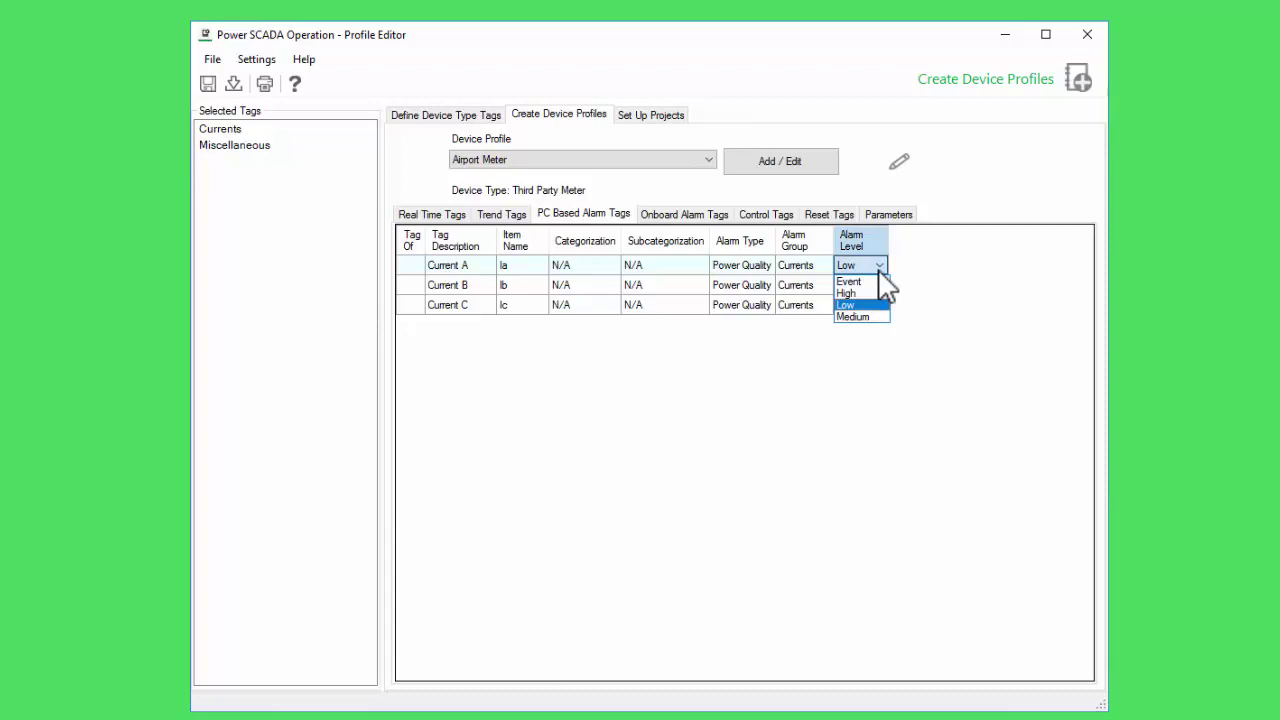
{"action": "left_click", "coordinate": [879, 271]}
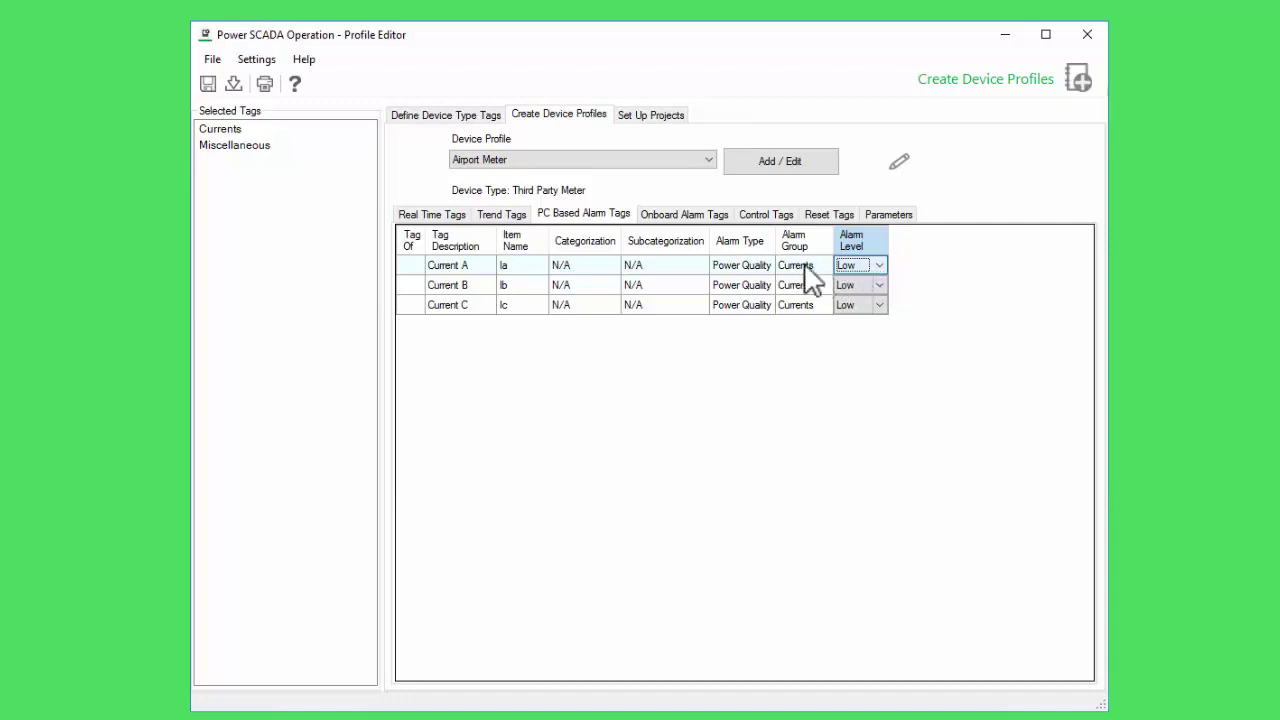
Change the alarm level of the Breaker Status - Closed alarm tag in the Miscellaneous group and save the profile.
{"action": "left_click", "coordinate": [253, 157]}
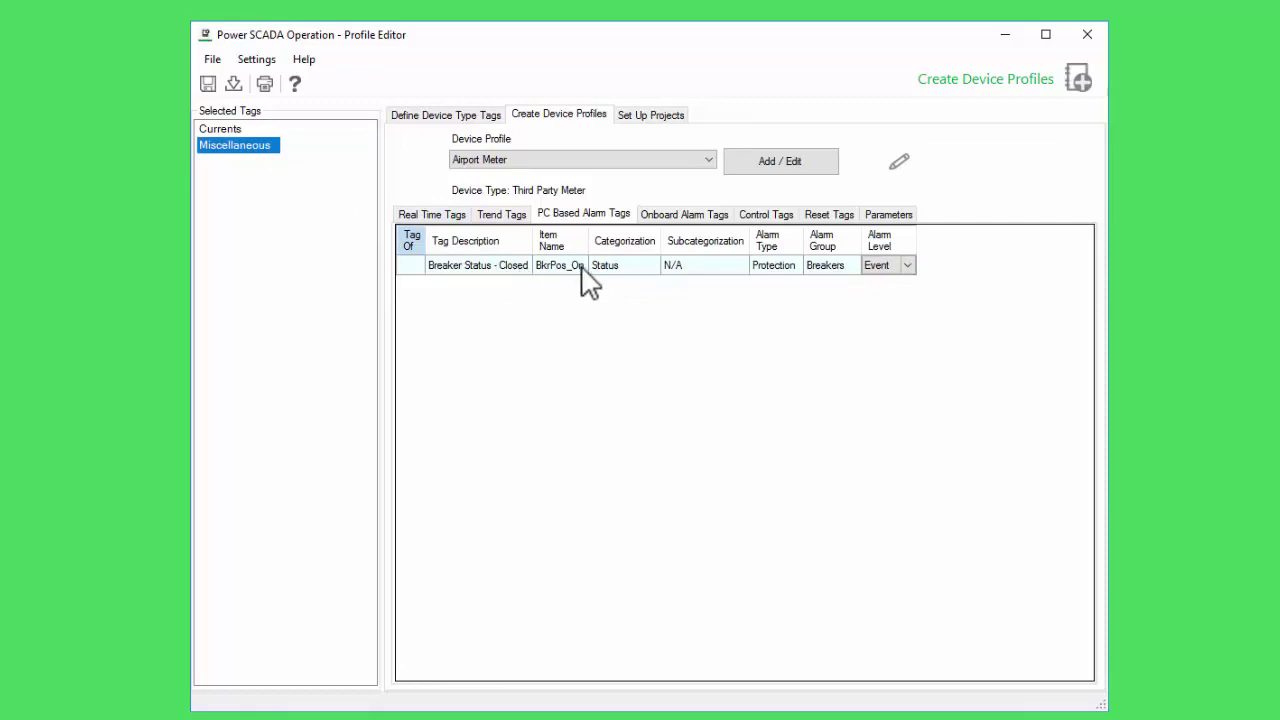
{"action": "left_click", "coordinate": [883, 272]}
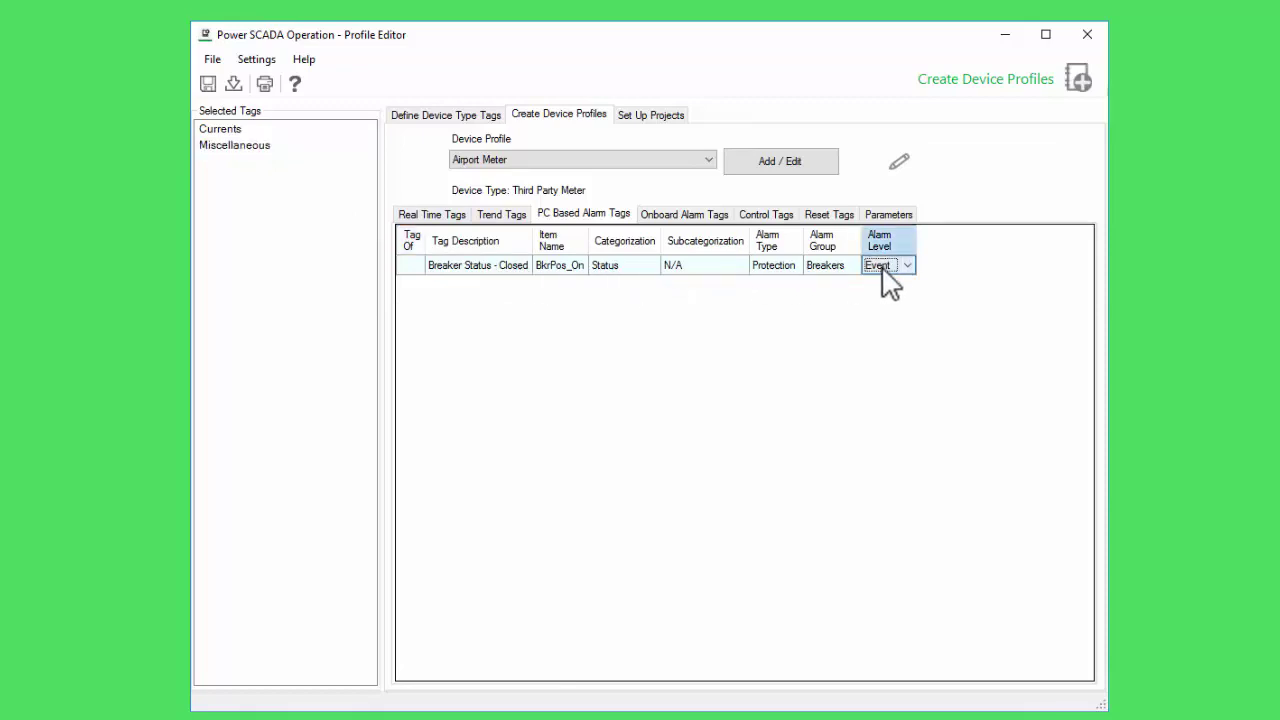
{"action": "left_click", "coordinate": [885, 273]}
{"action": "left_click", "coordinate": [895, 318]}
{"action": "left_click", "coordinate": [208, 84]}
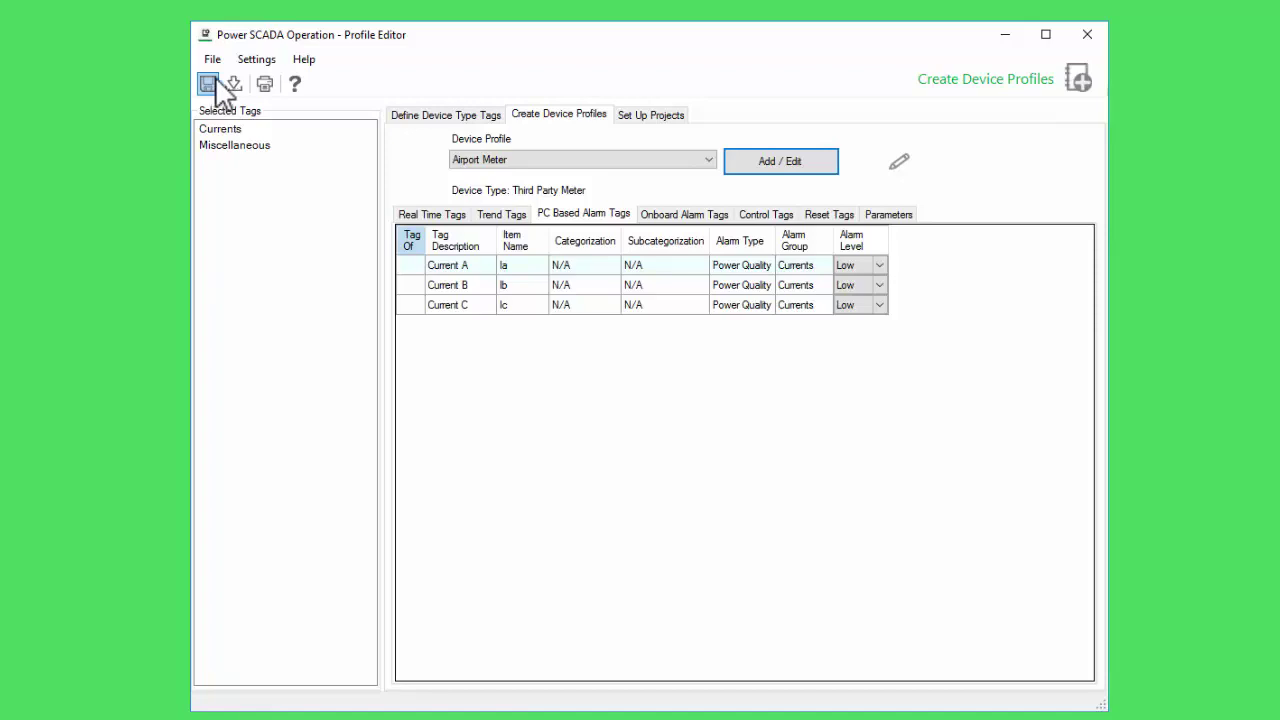
Start a new device profile created from PM 5350 Standard and name it PM 5350 Example.
{"action": "left_click", "coordinate": [815, 163]}
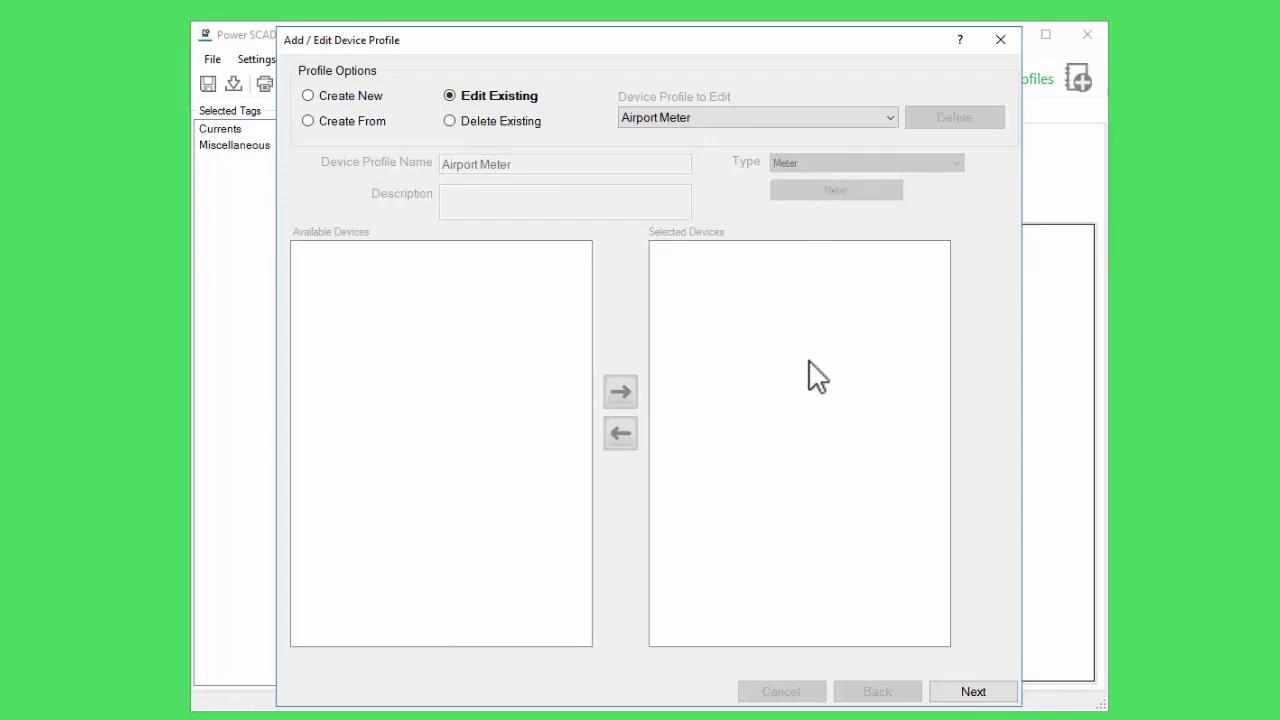
{"action": "left_click", "coordinate": [350, 120]}
{"action": "left_click", "coordinate": [795, 120]}
{"action": "scroll", "coordinate": [636, 406], "scroll_direction": "down", "scroll_amount": 3}
{"action": "scroll", "coordinate": [640, 420], "scroll_direction": "down", "scroll_amount": 5}
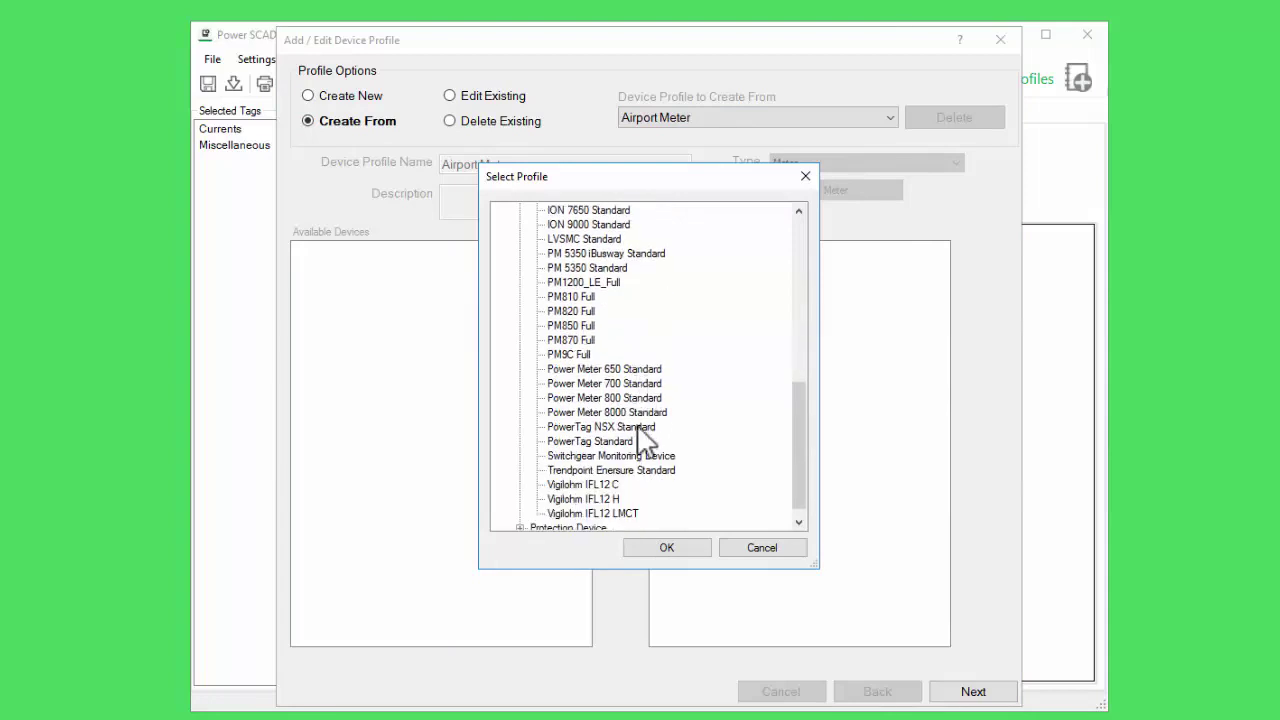
{"action": "double_click", "coordinate": [620, 268]}
{"action": "left_click", "coordinate": [973, 691]}
{"action": "double_click", "coordinate": [523, 164]}
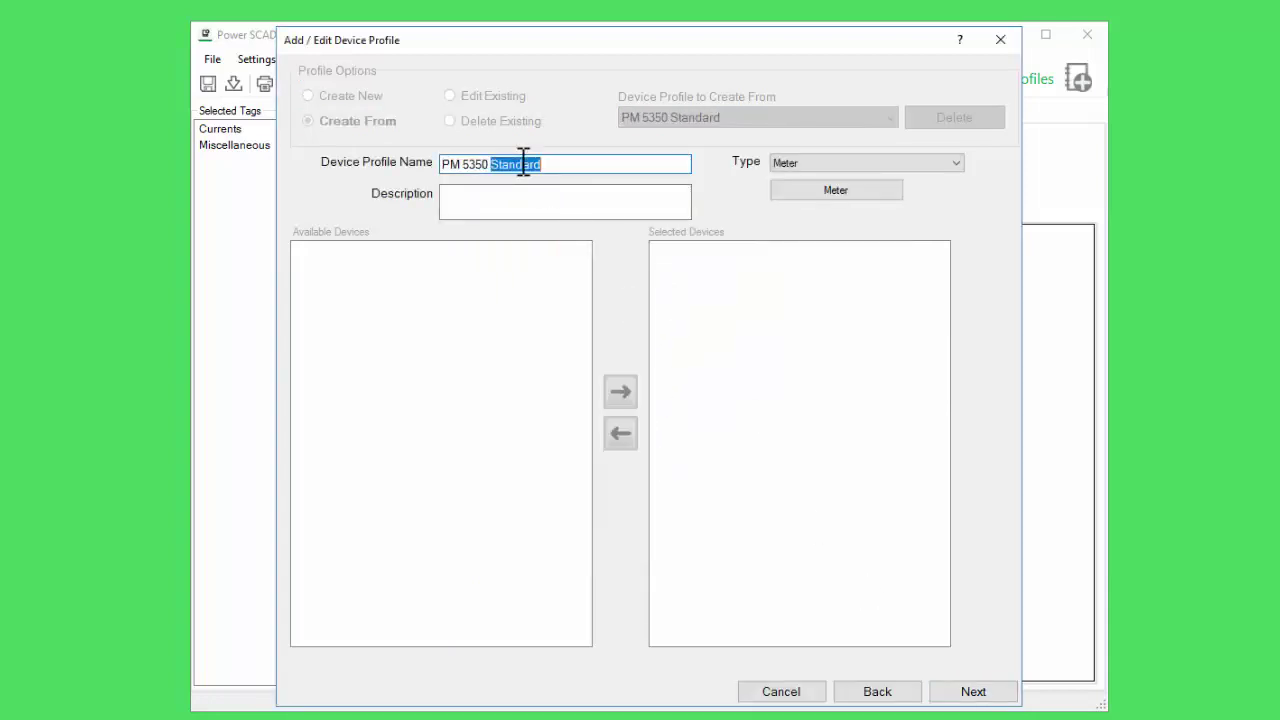
{"action": "type", "text": "Example"}
Add the whole PM 5000 Onboard Alarm tag group to the PM 5350 Example profile and finish the wizard.
{"action": "left_click", "coordinate": [962, 698]}
{"action": "left_click", "coordinate": [968, 696]}
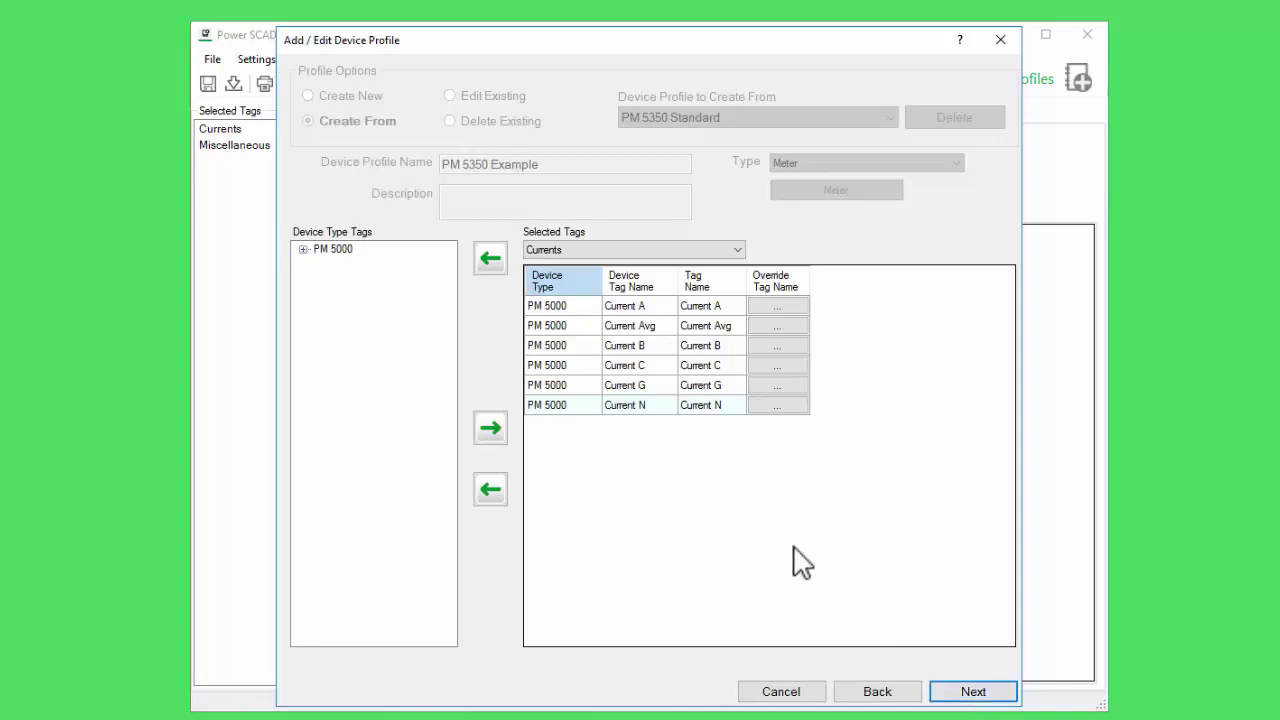
{"action": "left_click", "coordinate": [304, 249]}
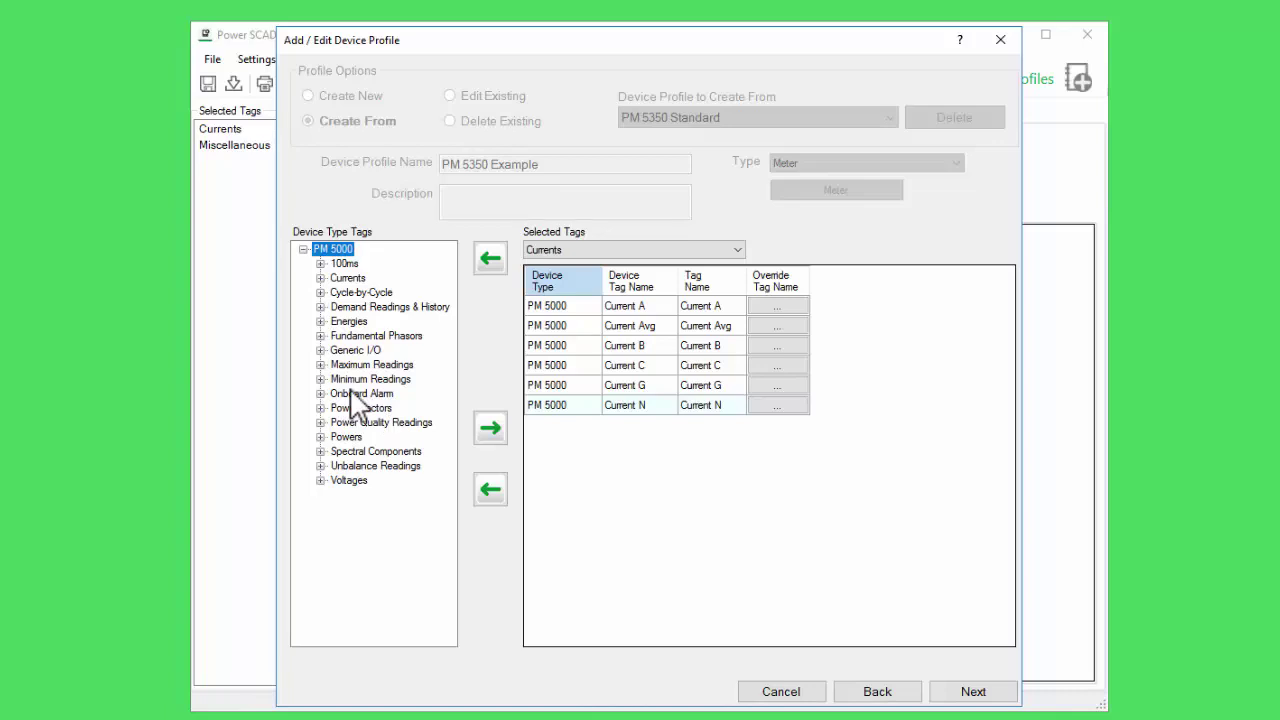
{"action": "left_click", "coordinate": [321, 393]}
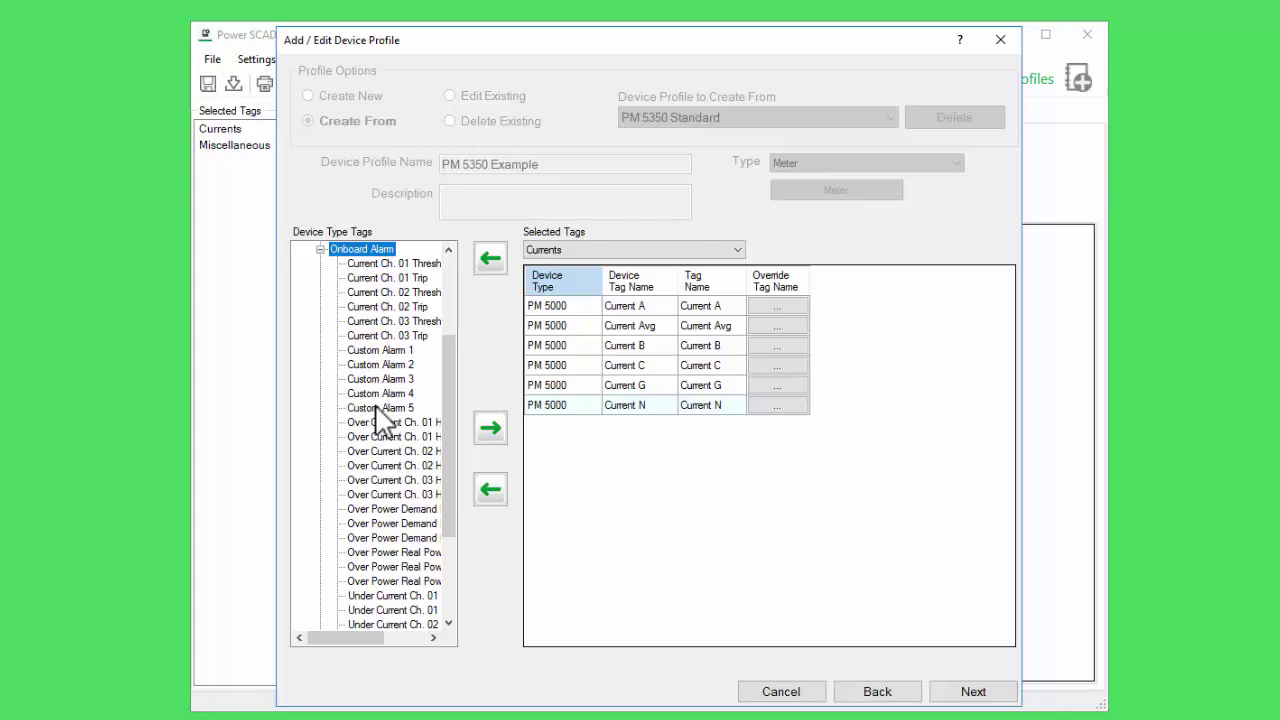
{"action": "double_click", "coordinate": [381, 263]}
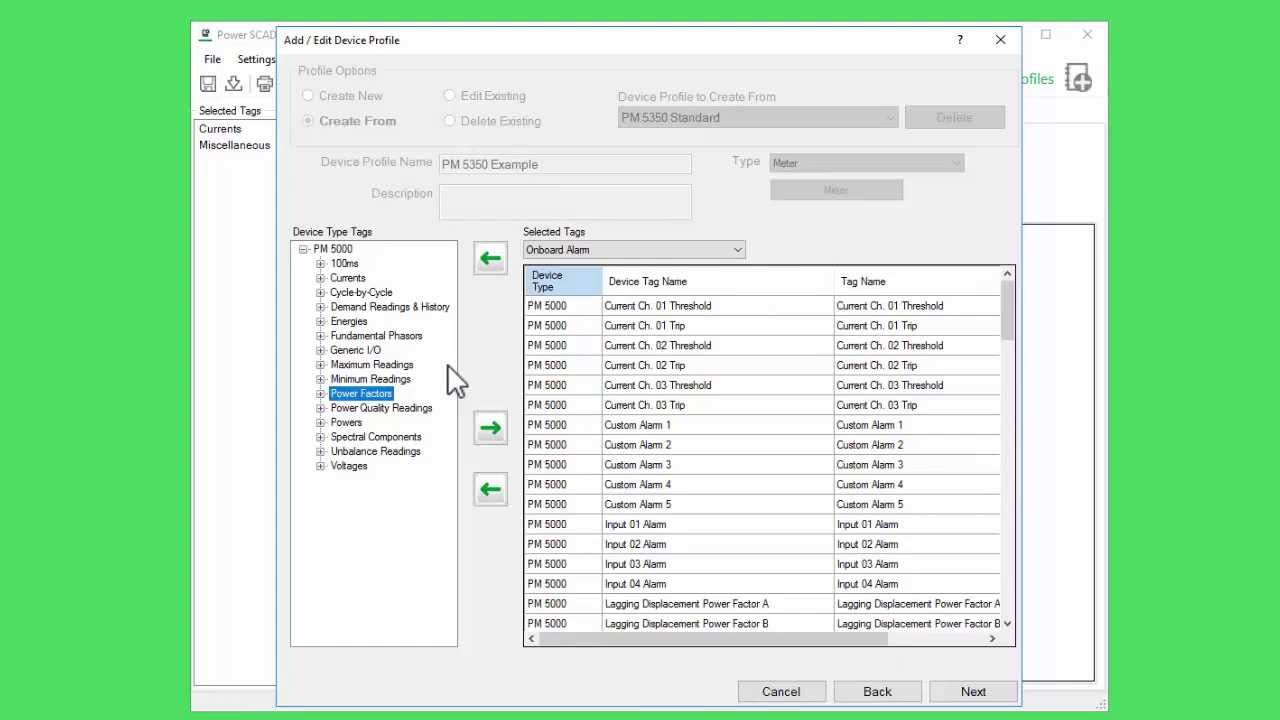
{"action": "left_click", "coordinate": [968, 693]}
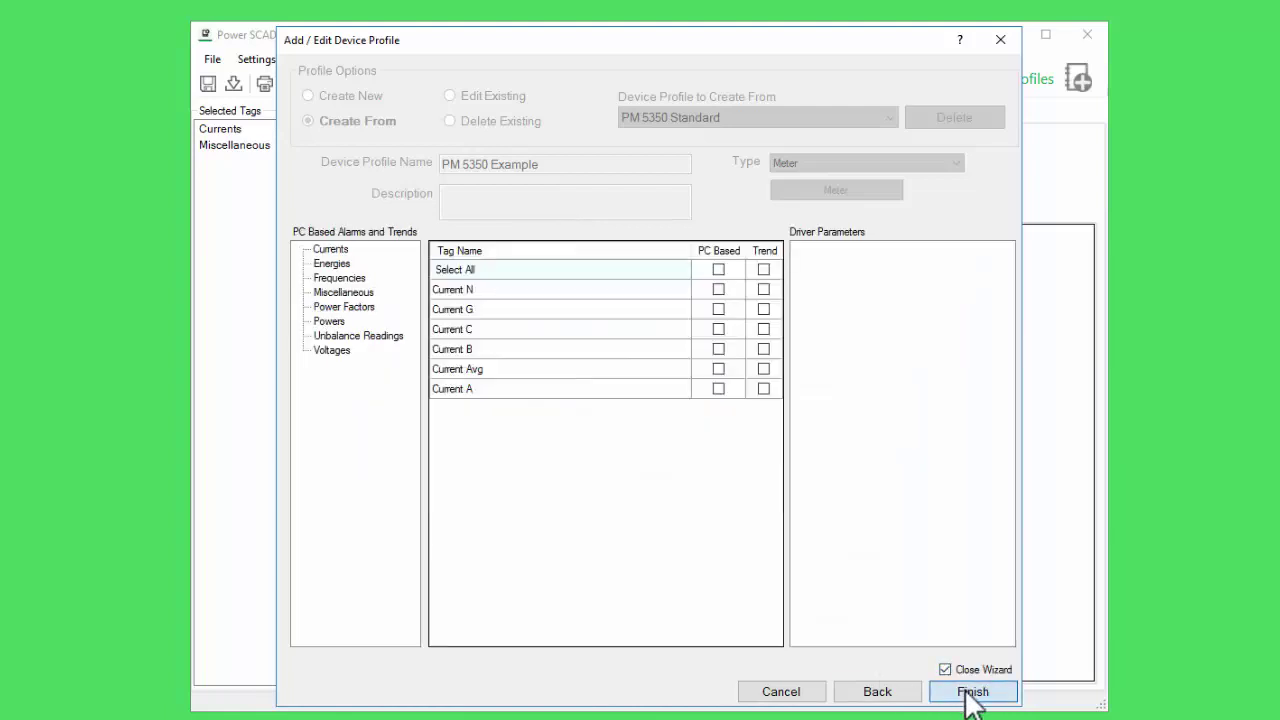
{"action": "left_click", "coordinate": [970, 692]}
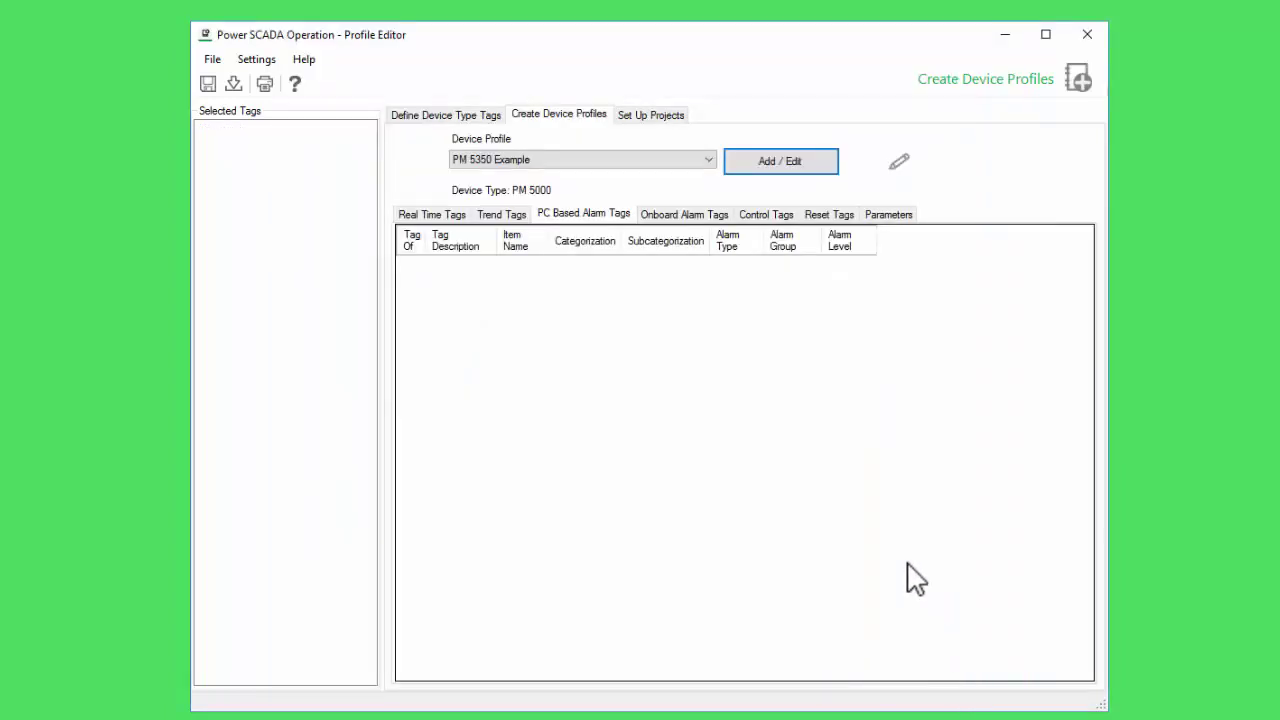